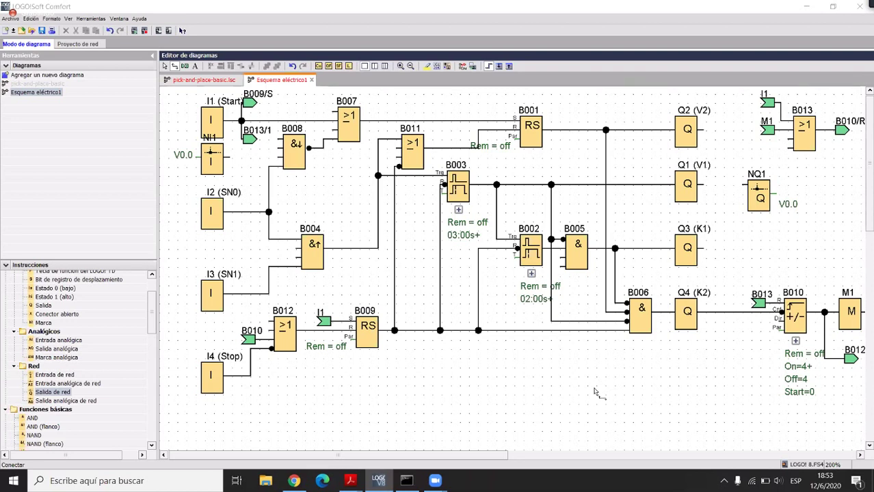
click(210, 162)
drag(210, 162, 216, 172)
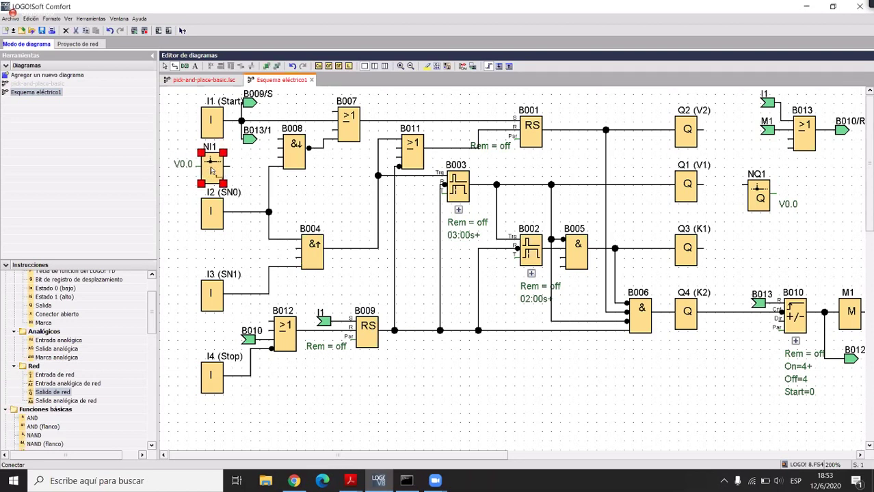
click(246, 185)
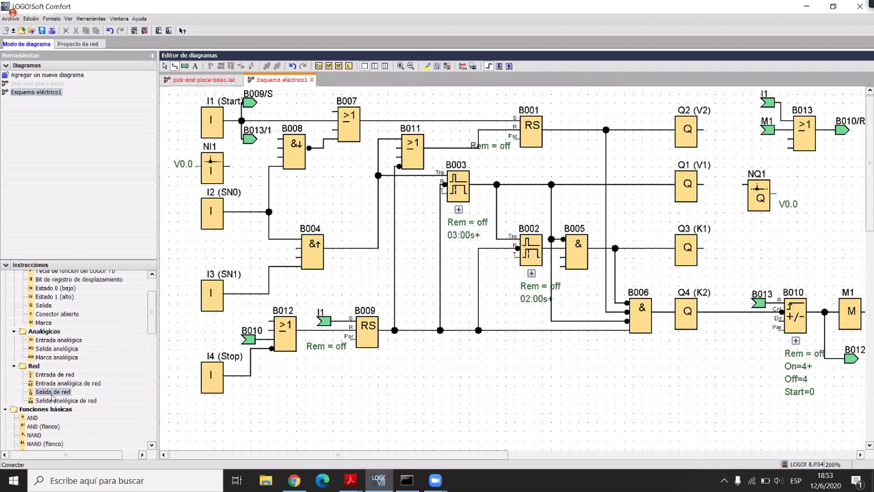
click(54, 376)
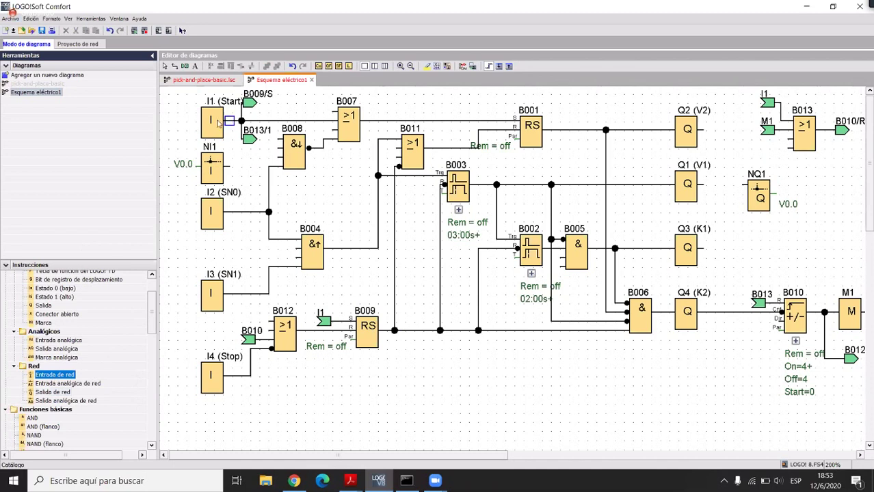
click(65, 393)
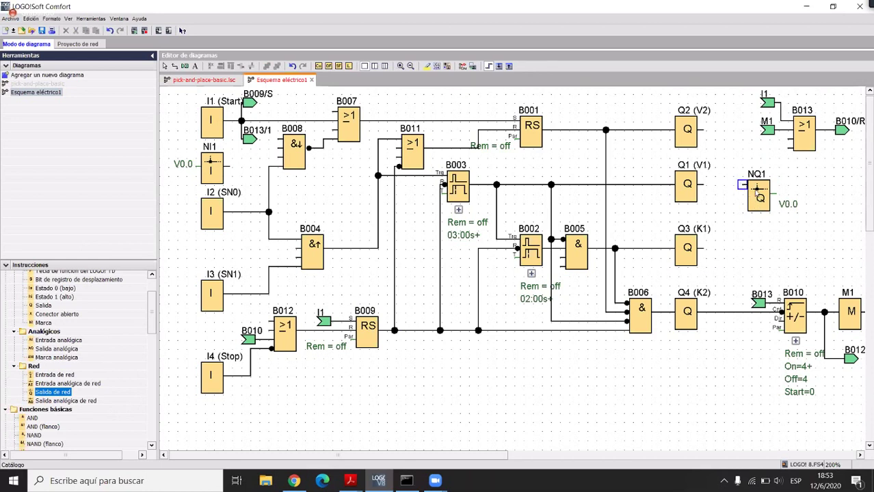
drag(749, 186, 647, 187)
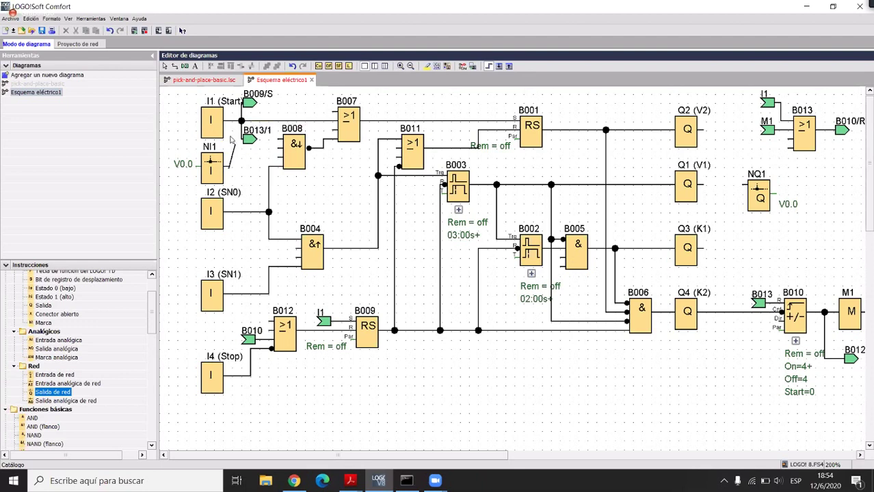
drag(228, 164, 234, 167)
mouse_move(216, 168)
mouse_down()
mouse_move(210, 123)
mouse_move(233, 137)
mouse_move(219, 178)
mouse_move(209, 162)
mouse_up()
- Delete the network output block NQ1 and the network input block NI1 from the Esquema eléctrico1 diagram
click(760, 199)
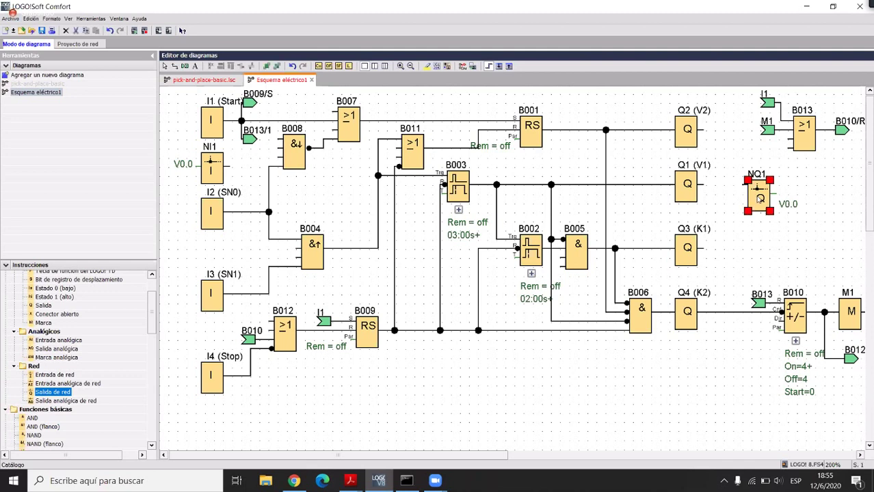
mouse_move(760, 199)
mouse_down()
mouse_move(750, 199)
mouse_move(772, 198)
mouse_up()
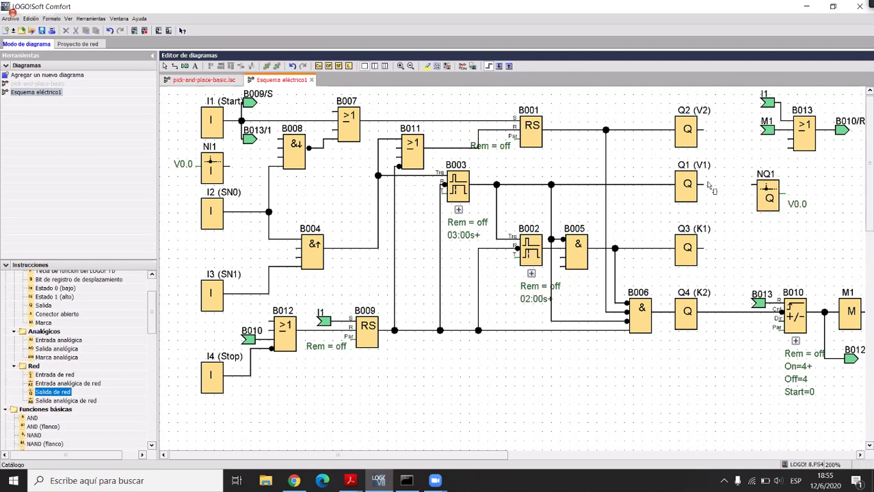
click(770, 199)
key(Delete)
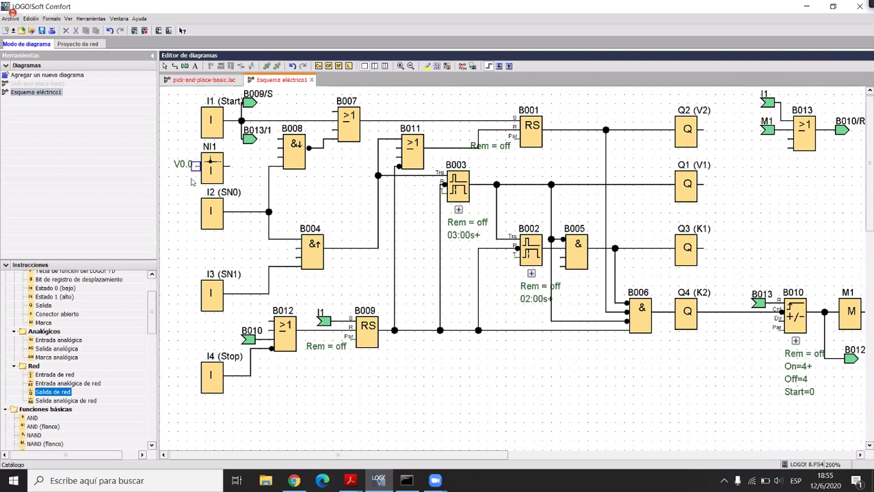
mouse_move(215, 169)
mouse_down()
mouse_move(228, 181)
mouse_move(215, 170)
mouse_up()
click(212, 167)
key(Delete)
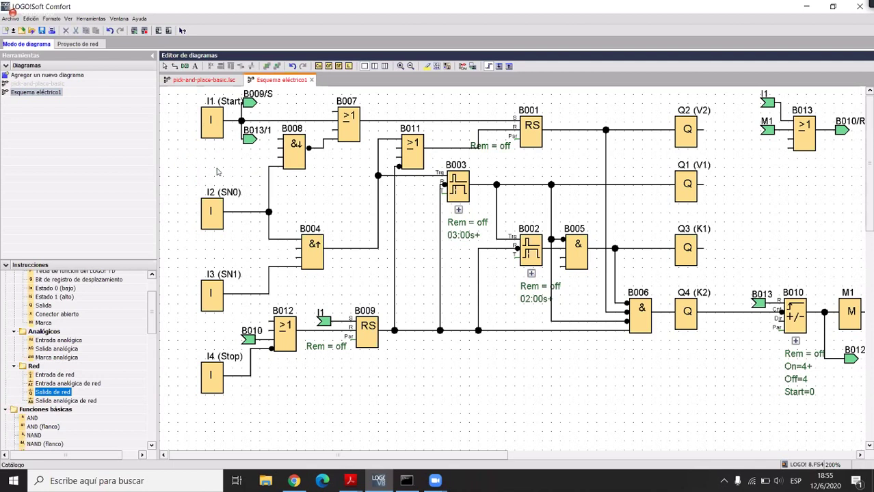
- Minimize the open windows, launch Factory I/O from the desktop, and open the Pick & Place (Basic) scene
click(805, 8)
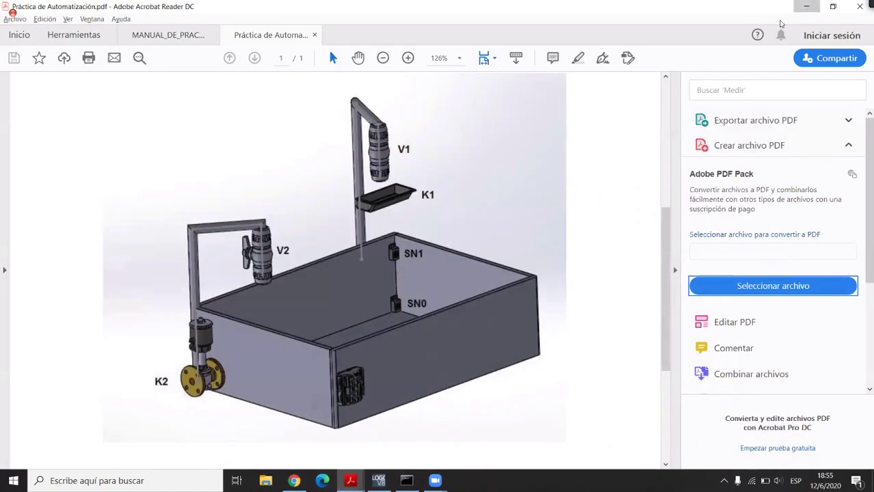
click(805, 7)
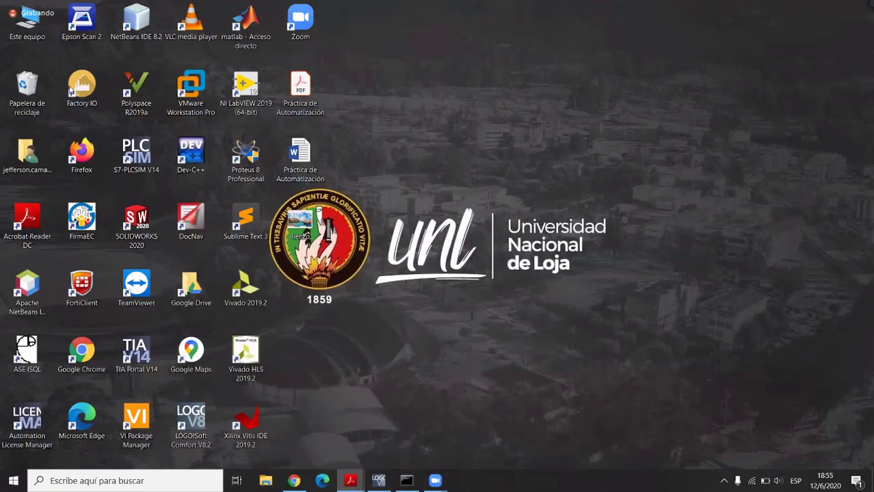
double_click(82, 86)
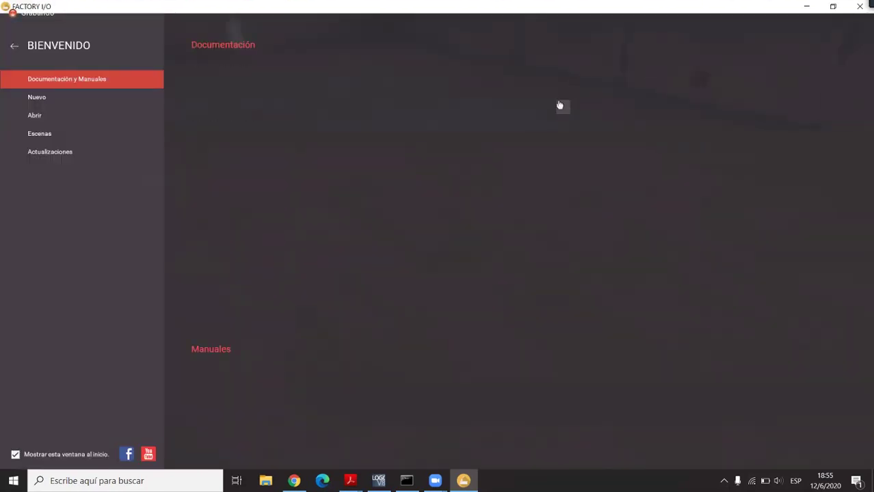
click(49, 116)
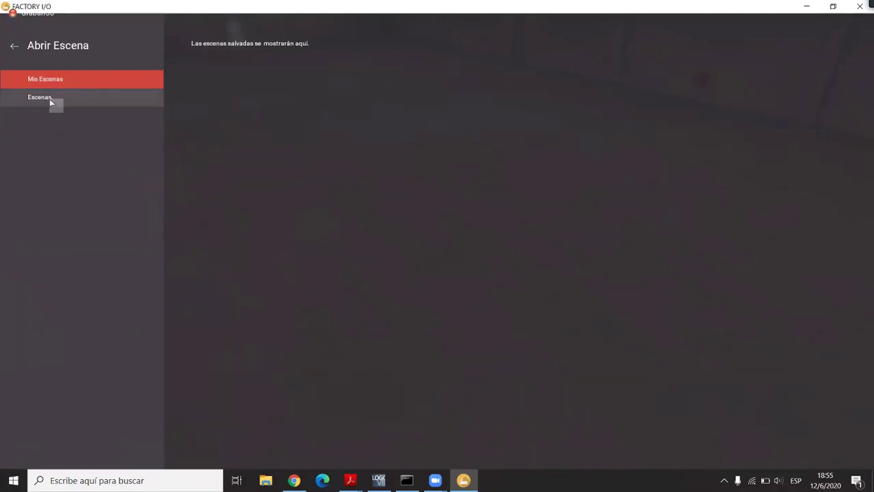
click(49, 98)
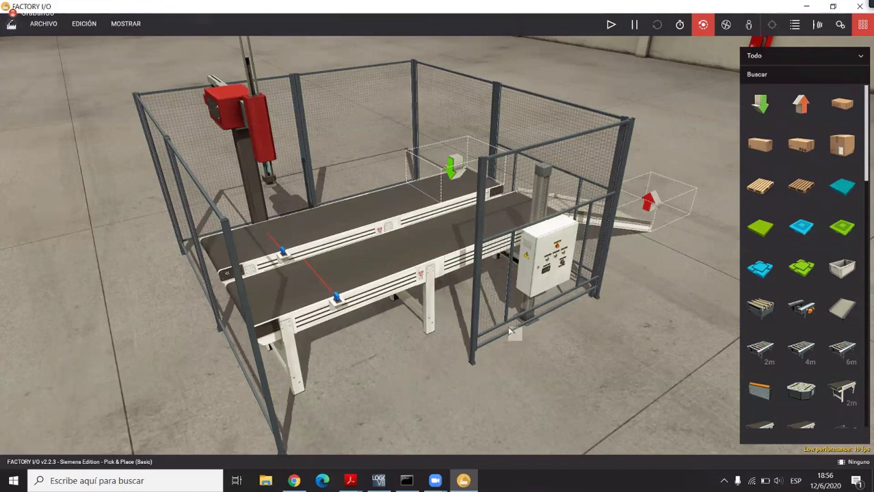
- Examine the pick-and-place cell and the controls on its electrical cabinet up close
mouse_move(509, 332)
mouse_down()
mouse_move(486, 272)
mouse_move(506, 329)
mouse_up()
scroll(501, 265, up, 3)
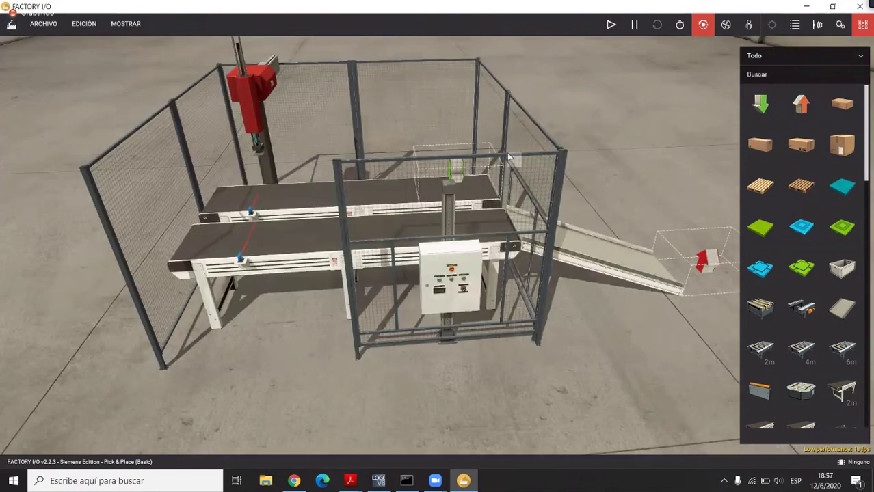
drag(537, 109, 541, 103)
scroll(541, 104, up, 3)
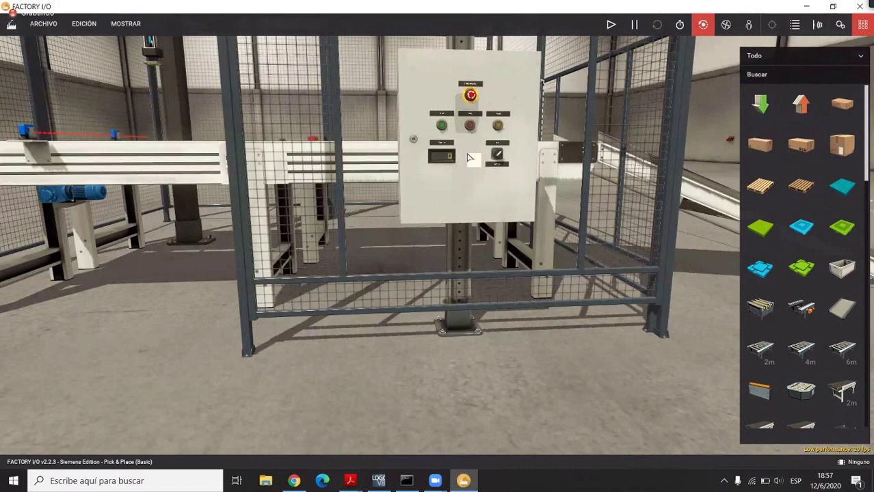
scroll(400, 203, up, 1)
scroll(400, 198, up, 1)
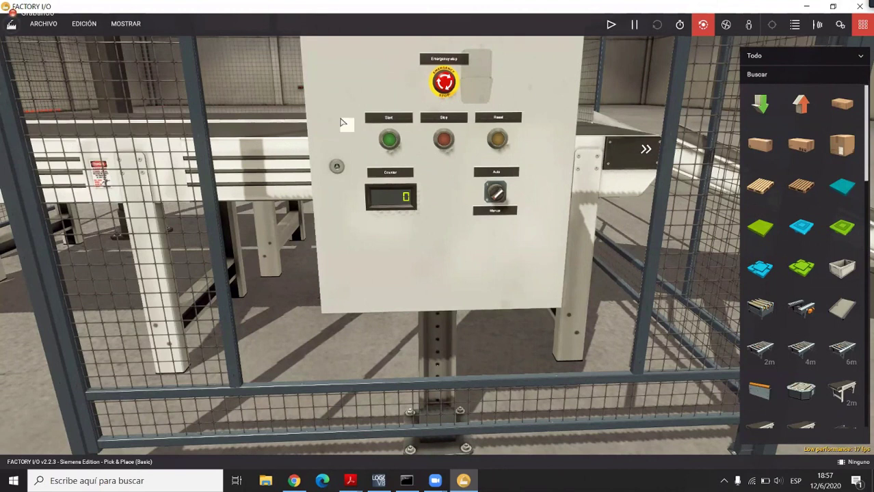
key(1)
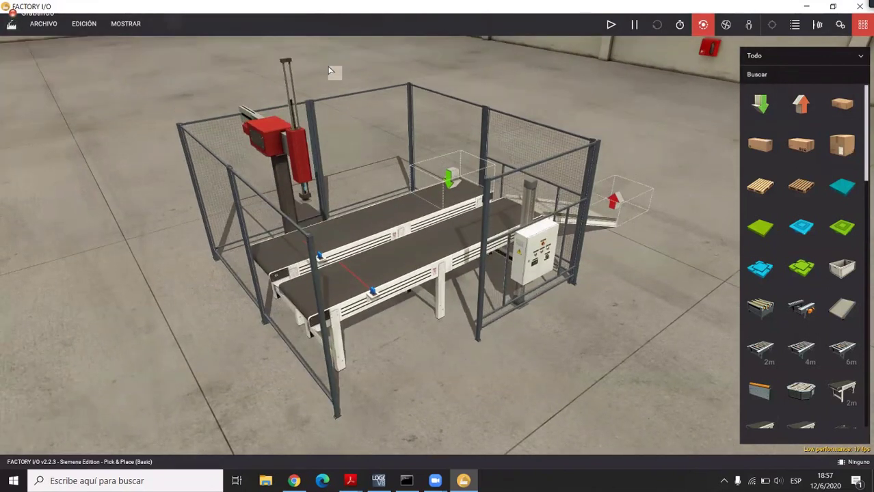
click(83, 27)
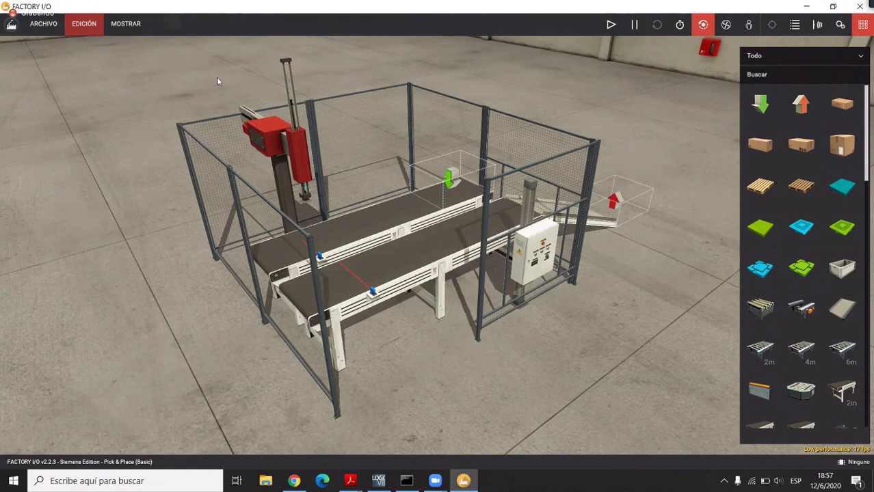
- Switch to LOGO!Soft Comfort, start the transfer of pick-and-place-basic.lsc to the LOGO!, and test the Ethernet connection to 192.168.100.10
key(alt+Tab)
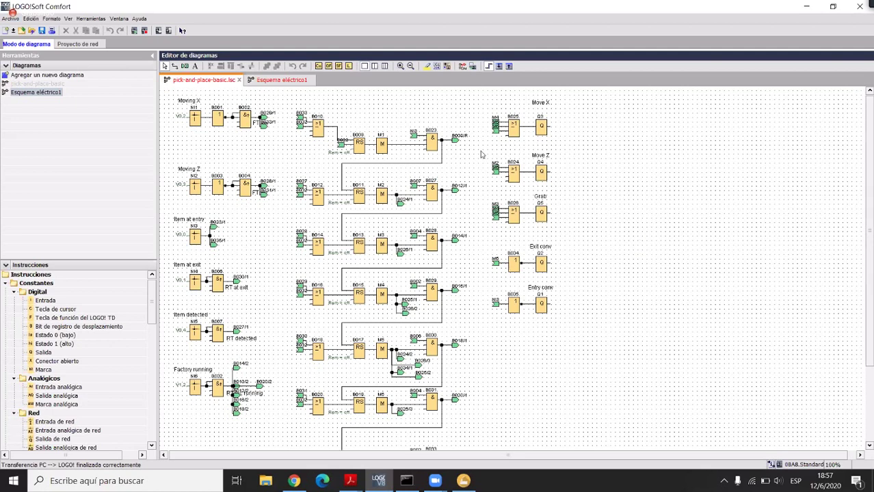
scroll(561, 173, down, 1)
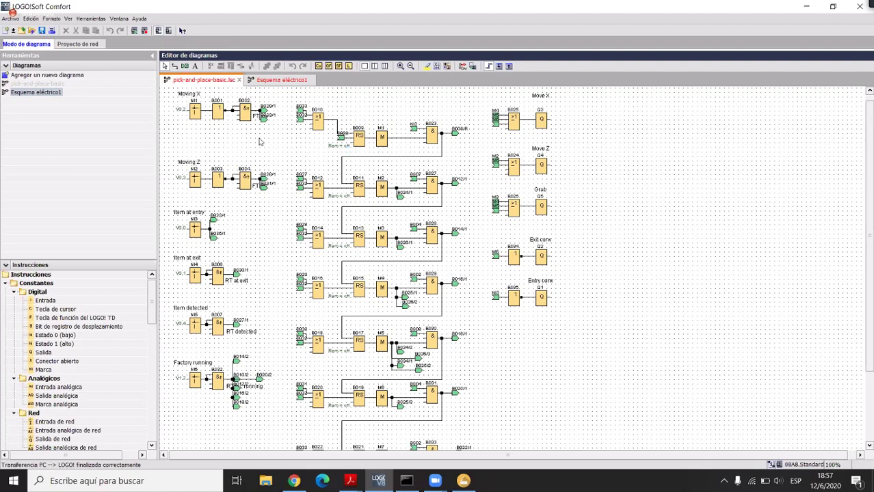
key(ctrl+d)
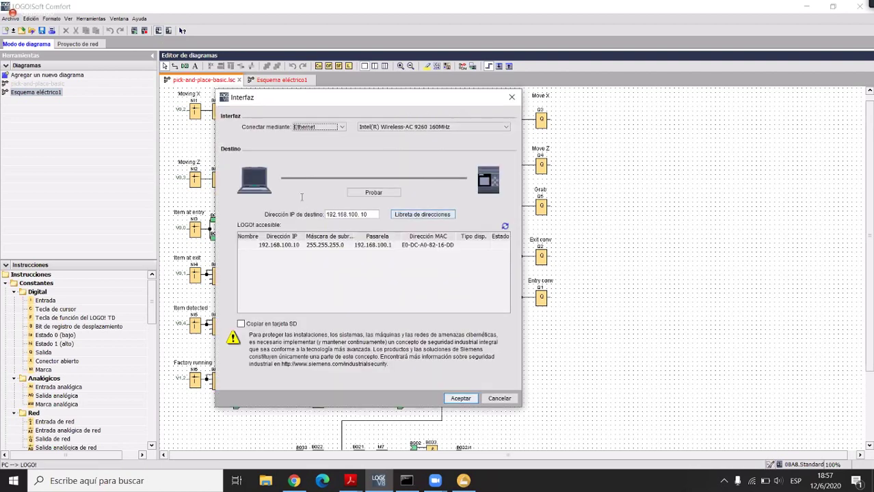
click(335, 214)
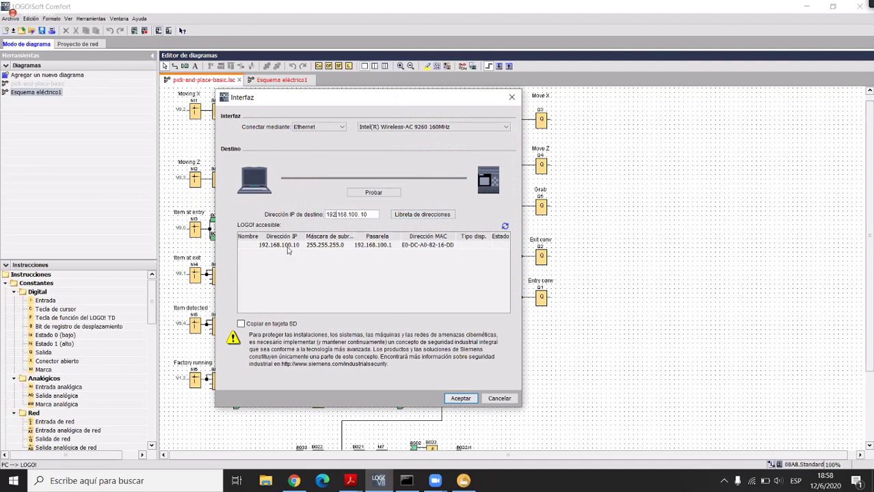
click(338, 245)
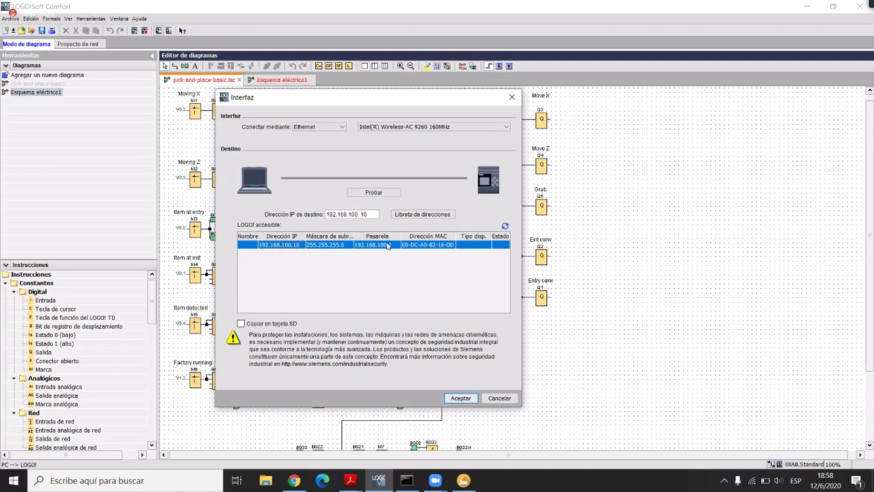
drag(340, 213, 368, 214)
click(329, 213)
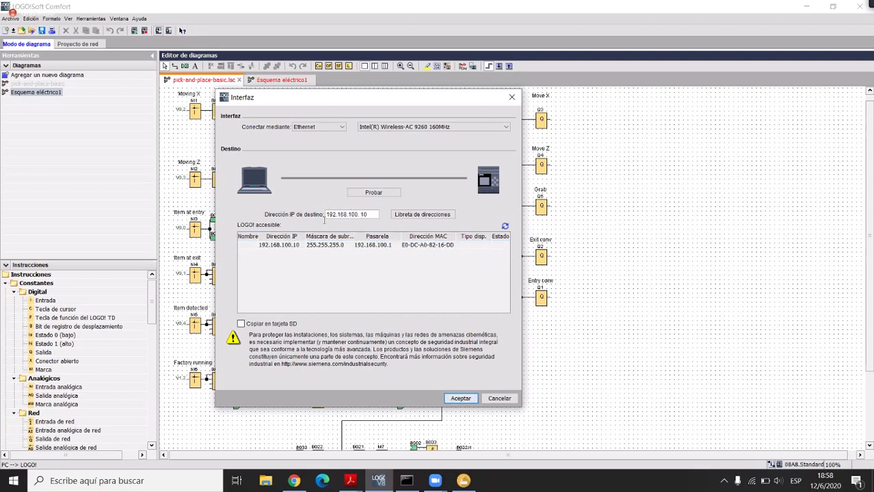
click(382, 191)
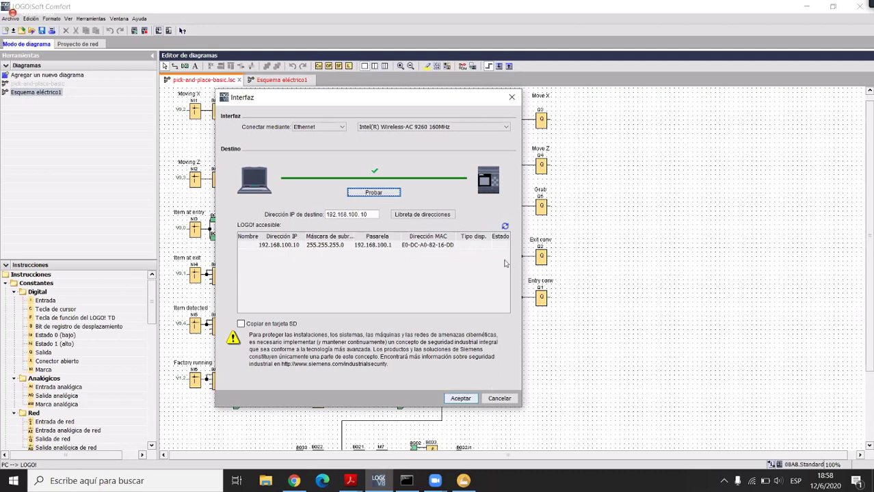
- Transfer the program to the LOGO!, allowing the device to change to STOP mode and back to RUN mode
key(Return)
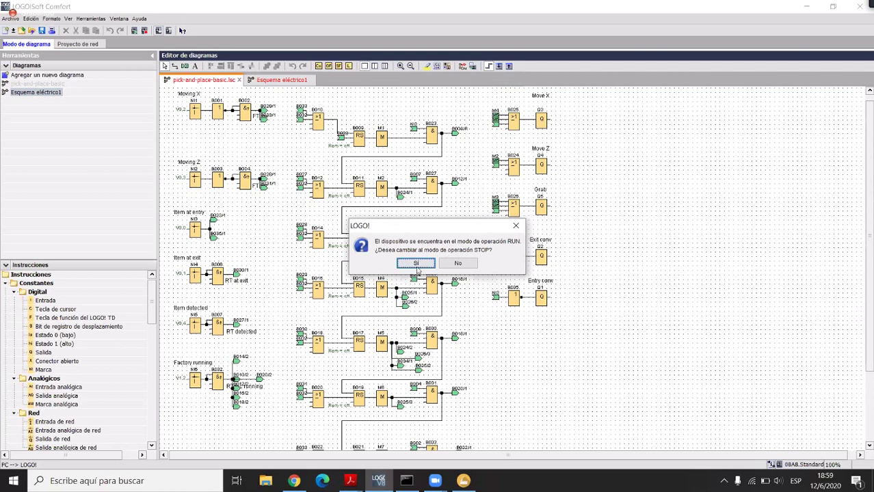
key(Return)
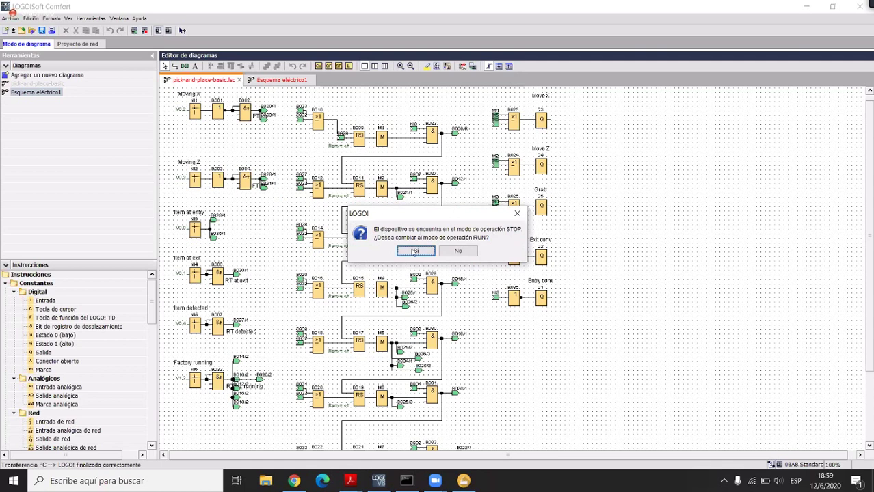
click(415, 251)
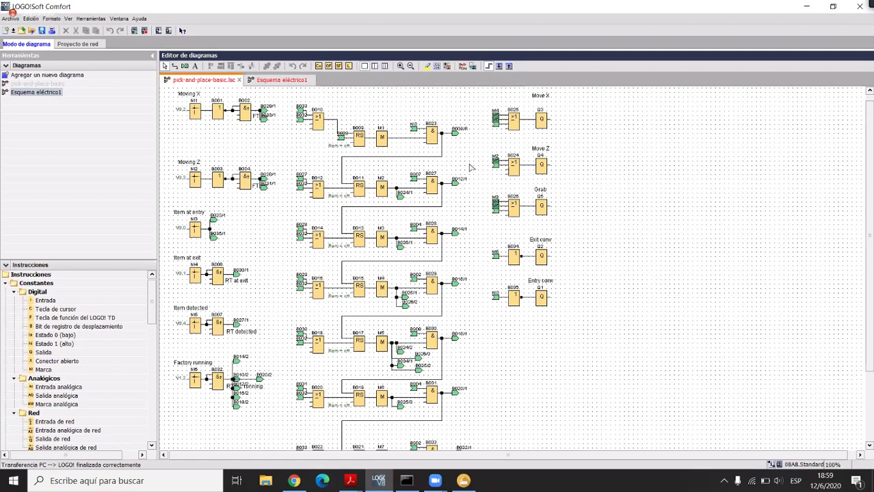
- Switch to Factory I/O and select Siemens LOGO! as the scene's driver
key(alt+Tab)
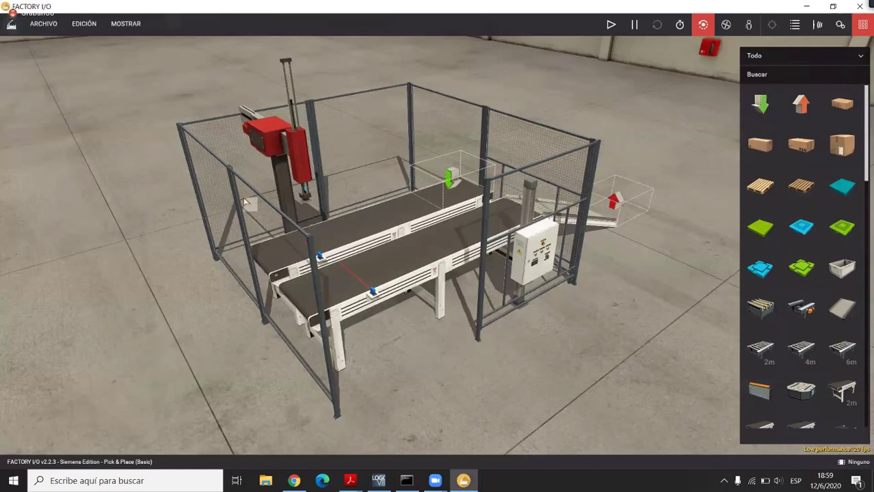
click(88, 30)
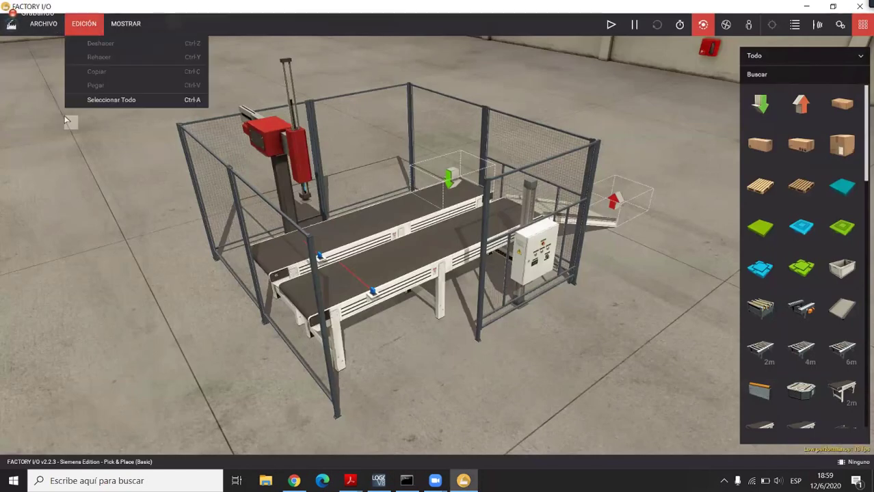
click(43, 24)
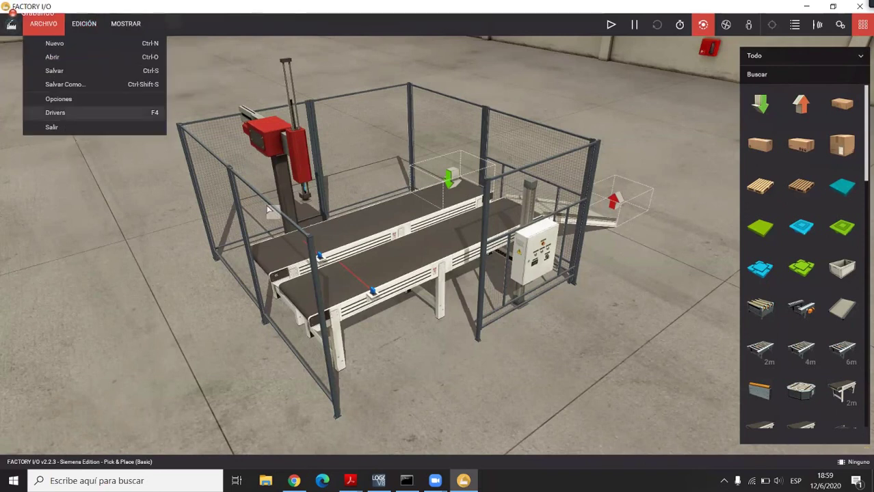
click(55, 112)
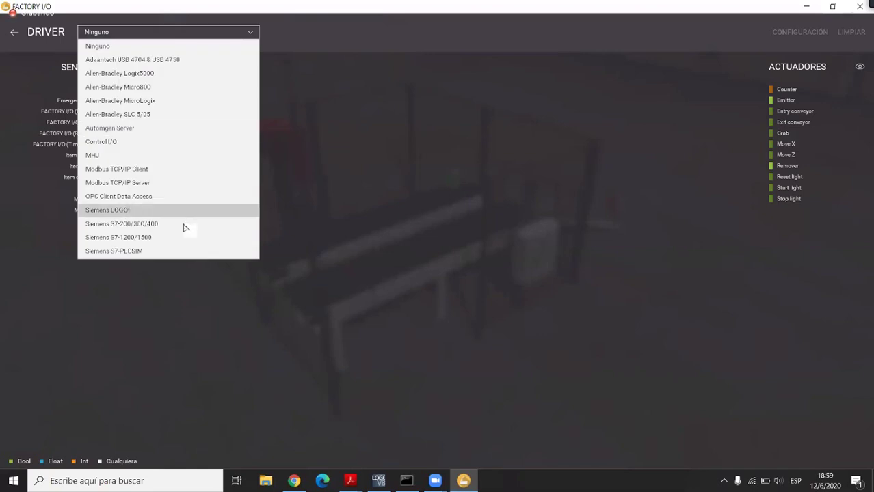
key(Return)
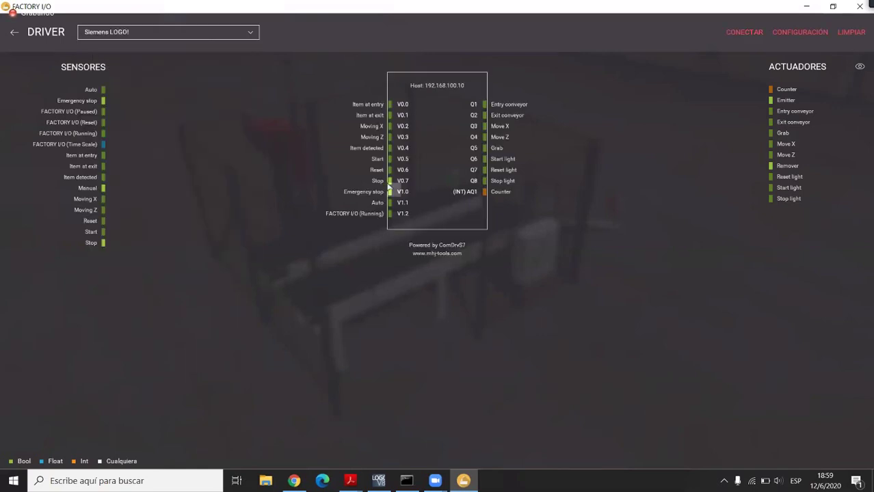